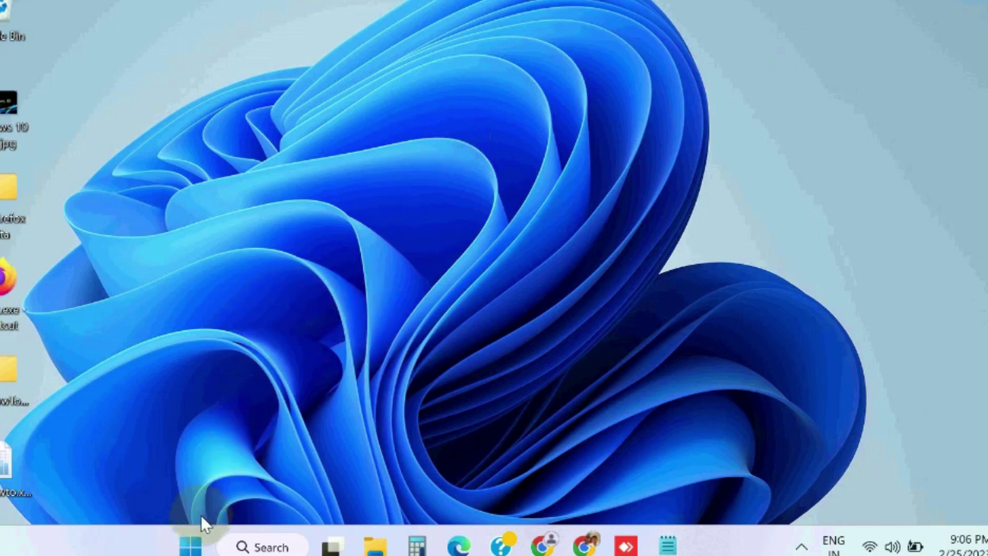
Launch Disk Management from the Win+X quick-access tools menu
{"action": "right_click", "coordinate": [192, 544]}
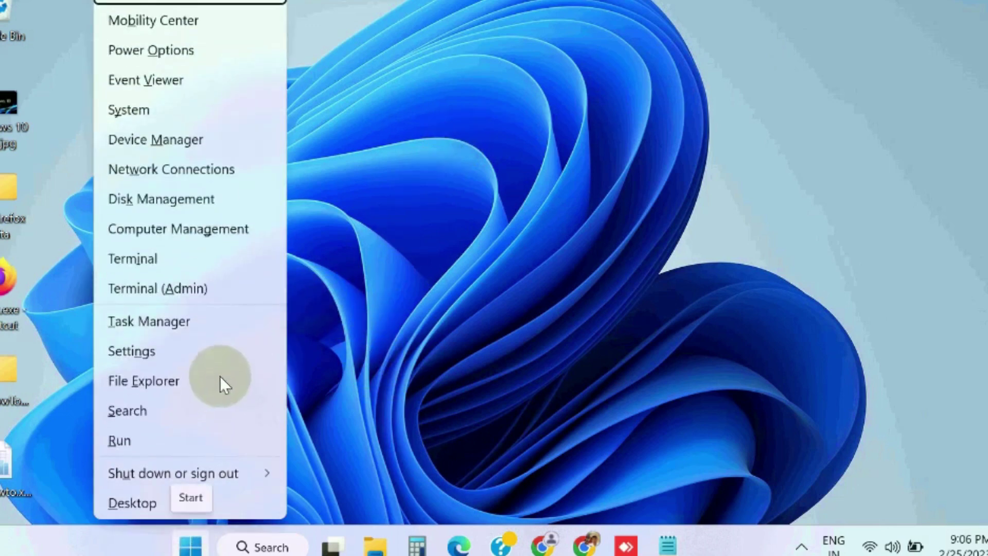
{"action": "left_click", "coordinate": [185, 201]}
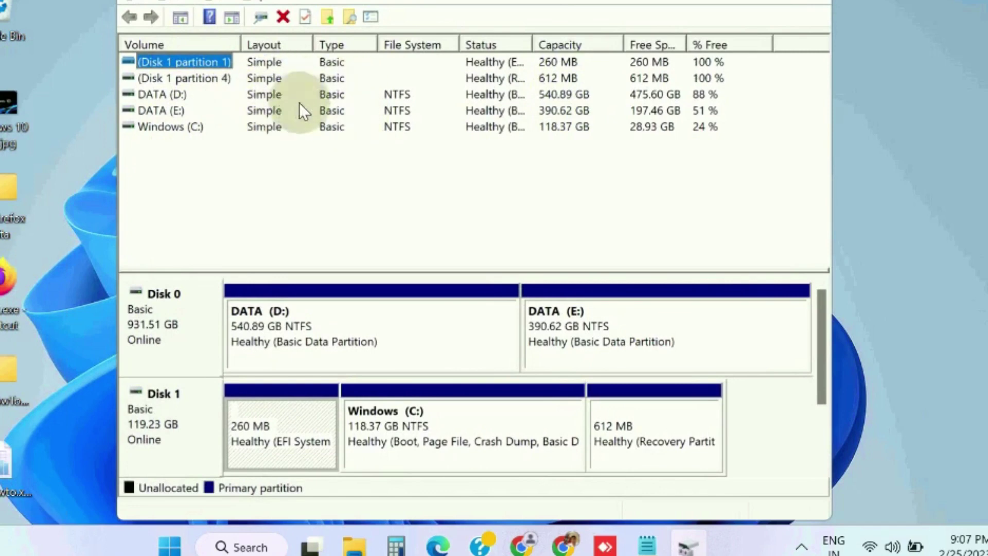
Inspect the Disk 1 partition actions and bring up the context menu for the DATA (D:) volume
{"action": "right_click", "coordinate": [141, 79]}
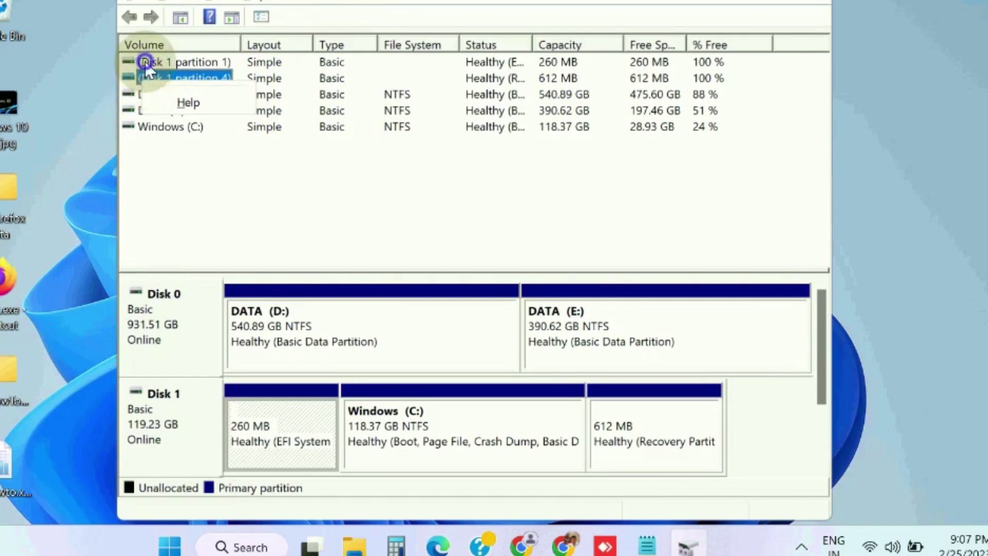
{"action": "right_click", "coordinate": [145, 63]}
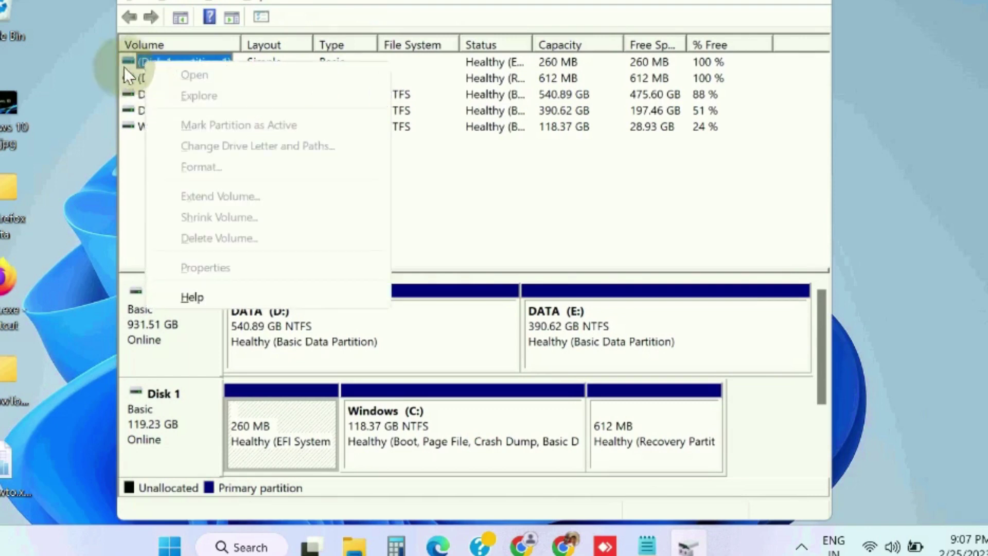
{"action": "left_click", "coordinate": [88, 74]}
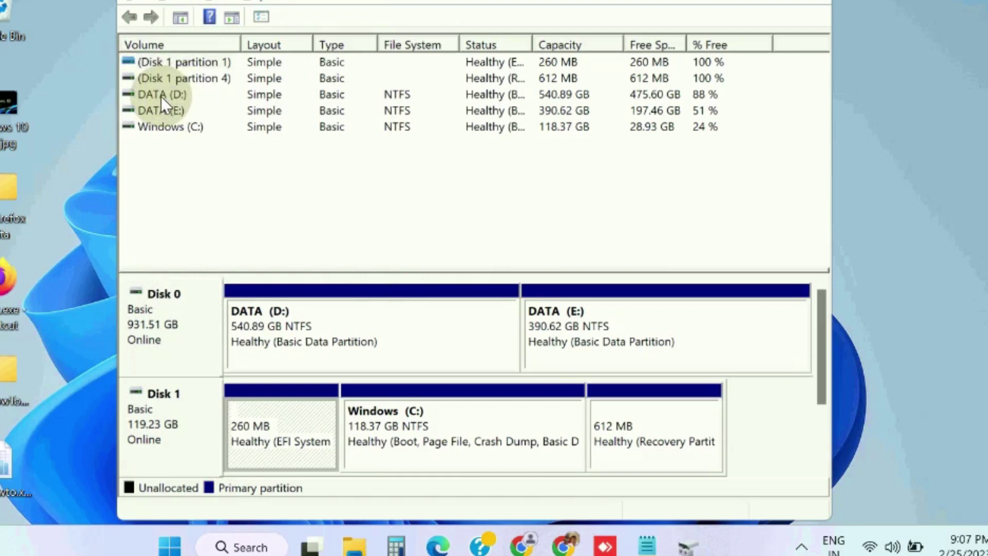
{"action": "right_click", "coordinate": [148, 81]}
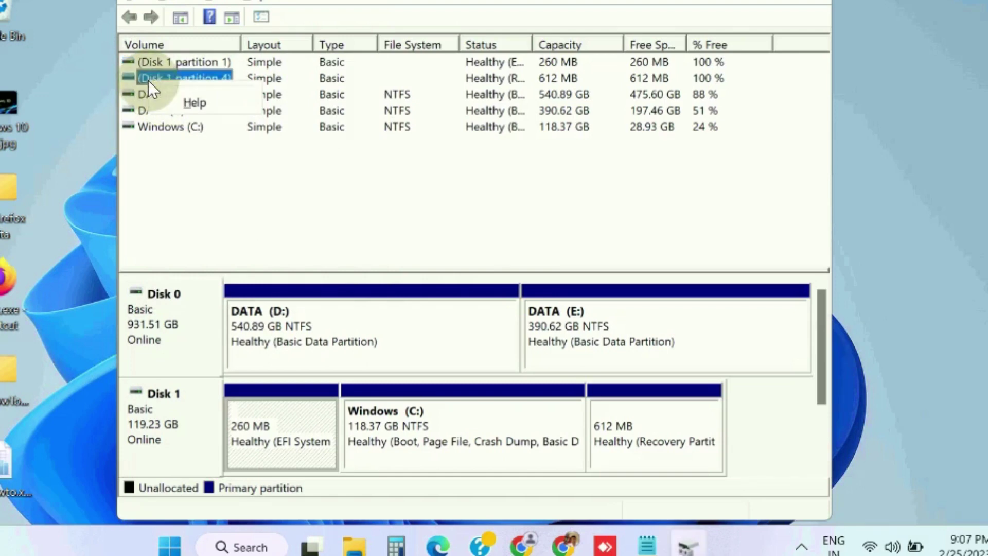
{"action": "left_click", "coordinate": [107, 79]}
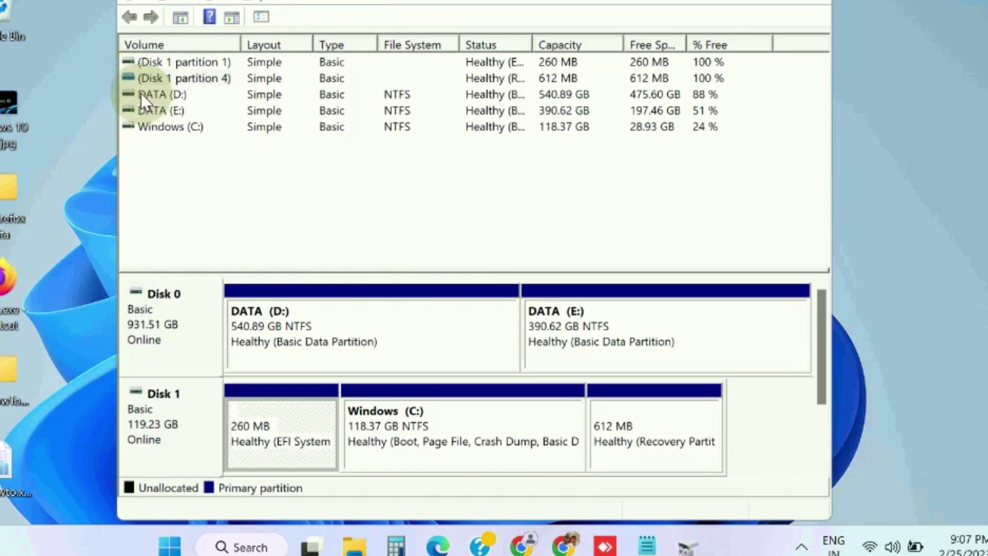
{"action": "right_click", "coordinate": [140, 93]}
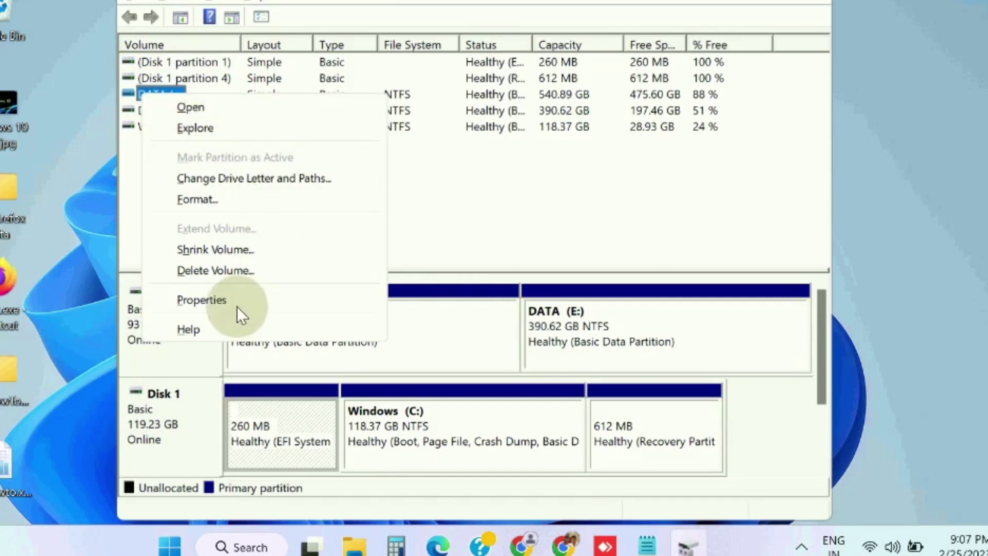
Show drive D's Properties on the Sharing page and enter Advanced Sharing
{"action": "left_click", "coordinate": [202, 301]}
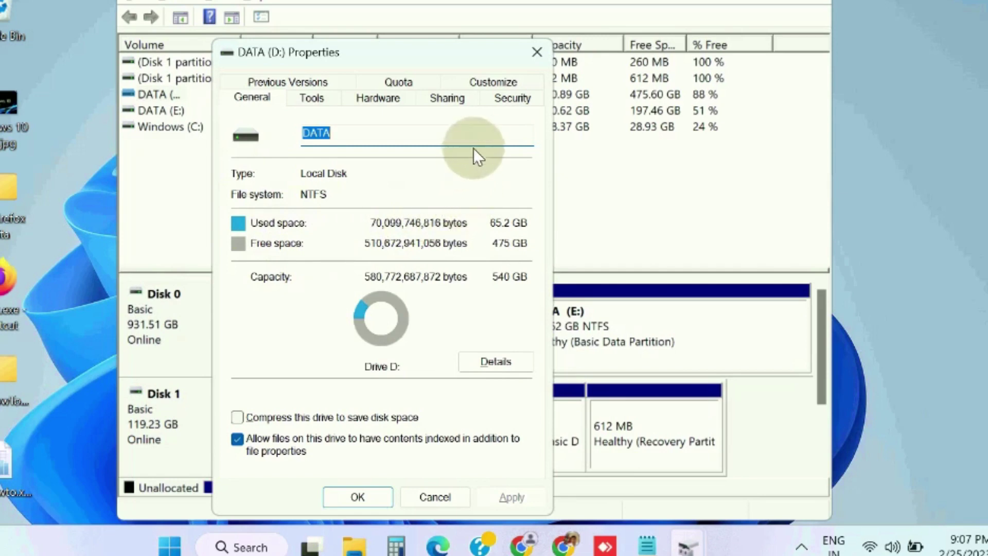
{"action": "left_click", "coordinate": [458, 101]}
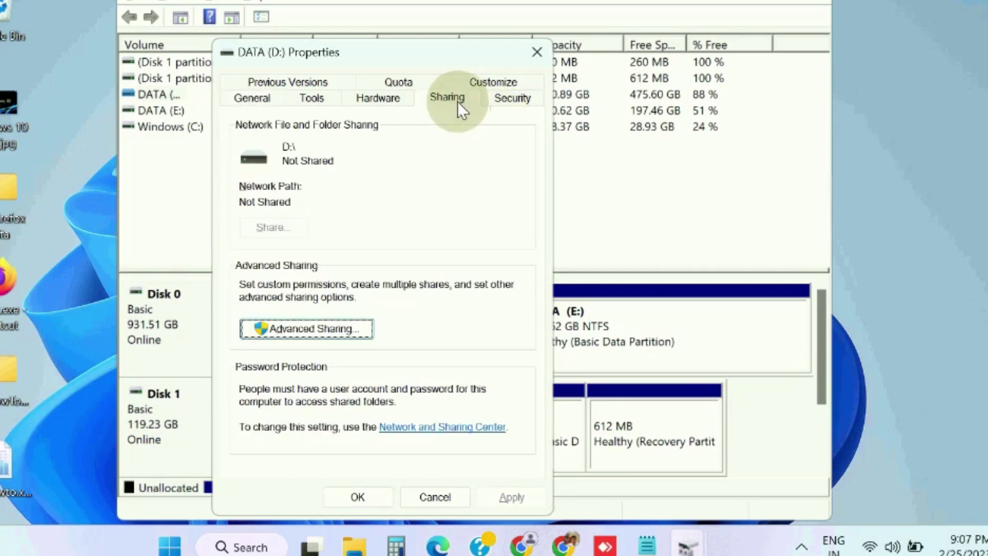
{"action": "left_click", "coordinate": [315, 328]}
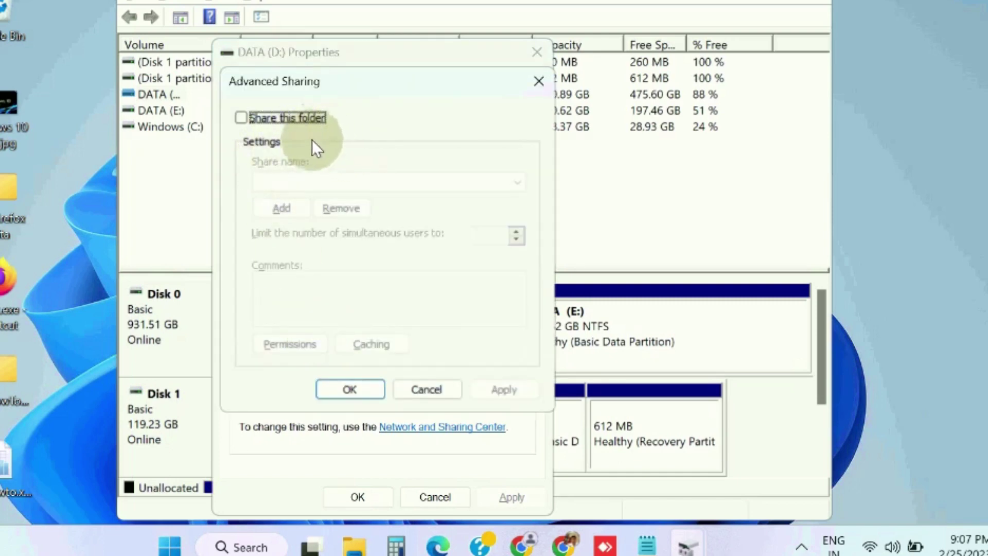
Share drive D as 'D' and grant Everyone Full Control in the share permissions
{"action": "left_click", "coordinate": [242, 118]}
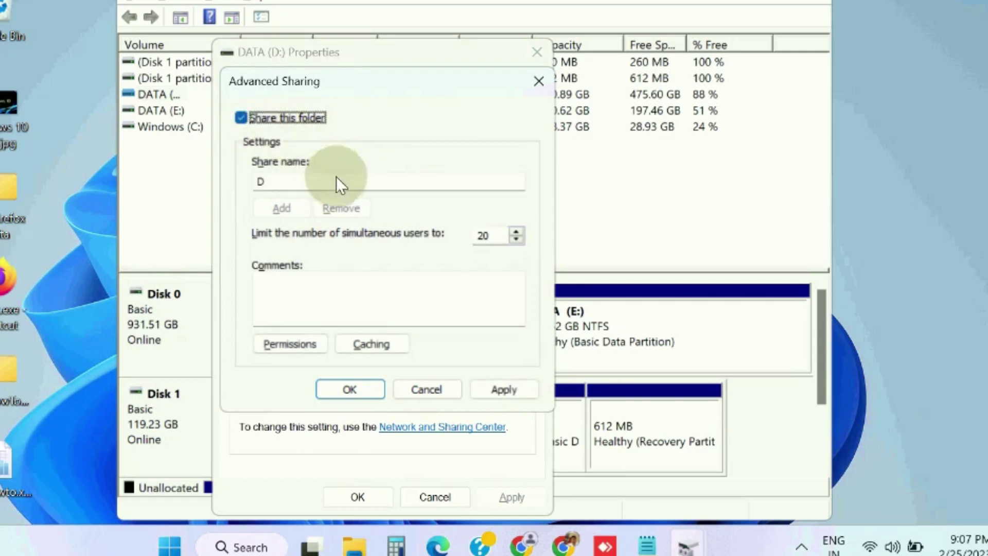
{"action": "left_click", "coordinate": [285, 343]}
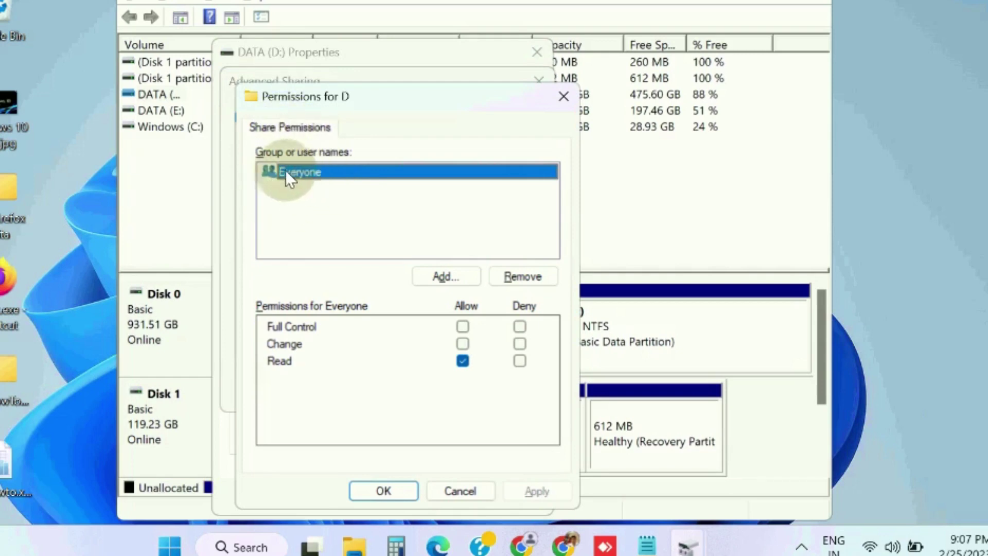
{"action": "left_click", "coordinate": [465, 330]}
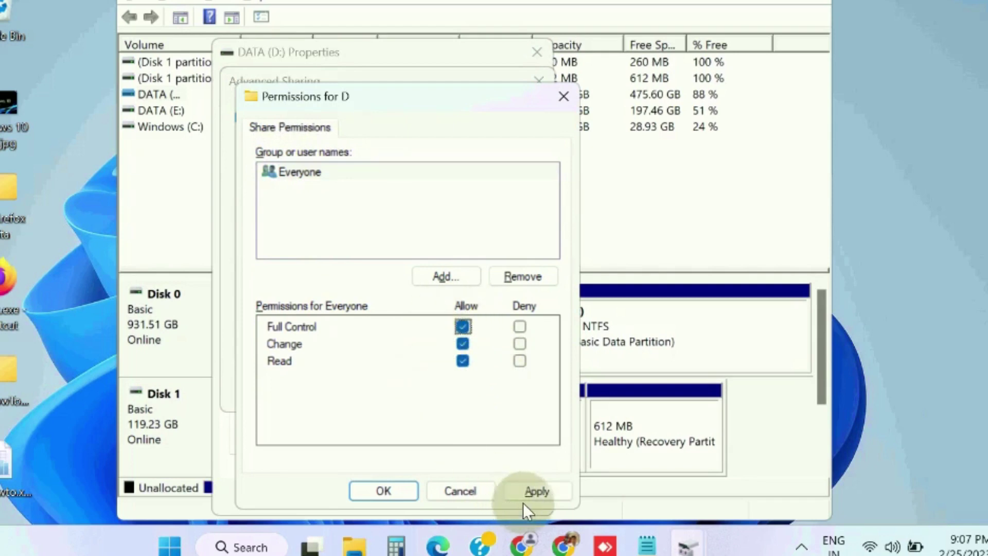
{"action": "left_click", "coordinate": [540, 492]}
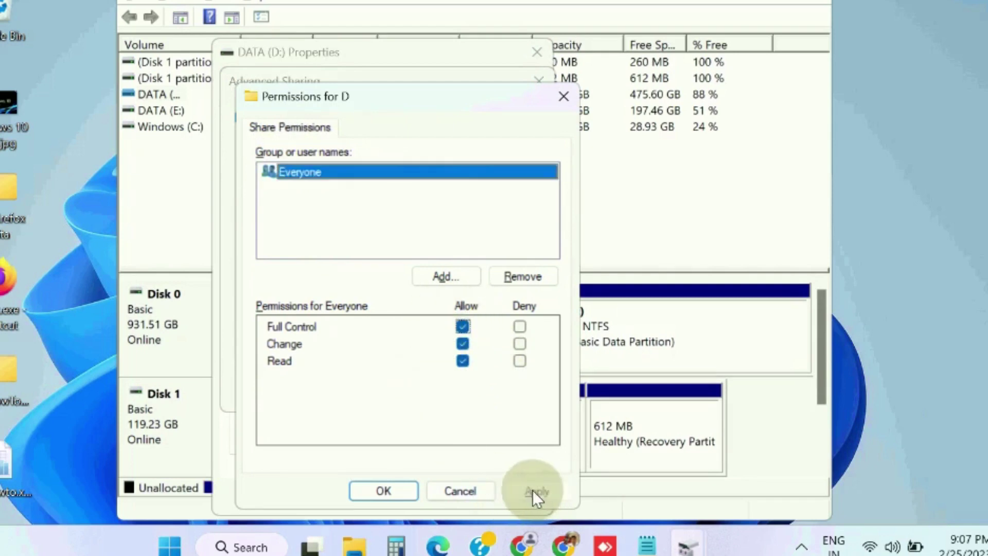
{"action": "left_click", "coordinate": [392, 490]}
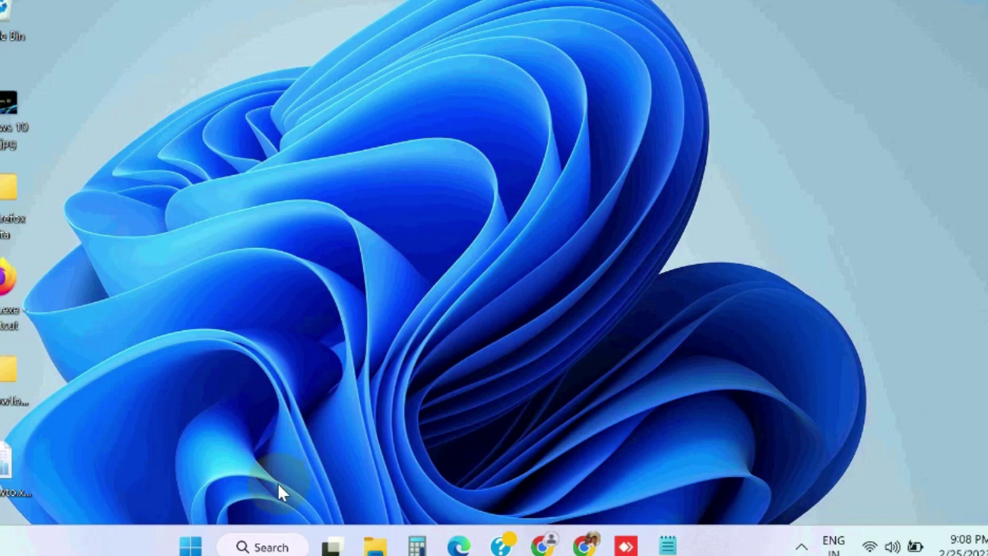
Start an elevated Command Prompt from a search for cmd, approving the UAC prompt
{"action": "left_click", "coordinate": [263, 546]}
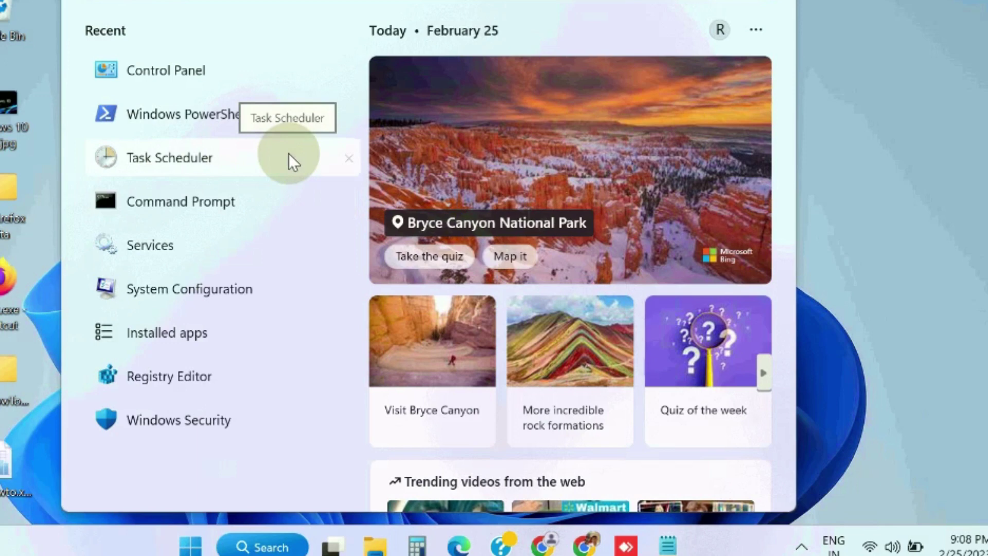
{"action": "type", "text": "cmd"}
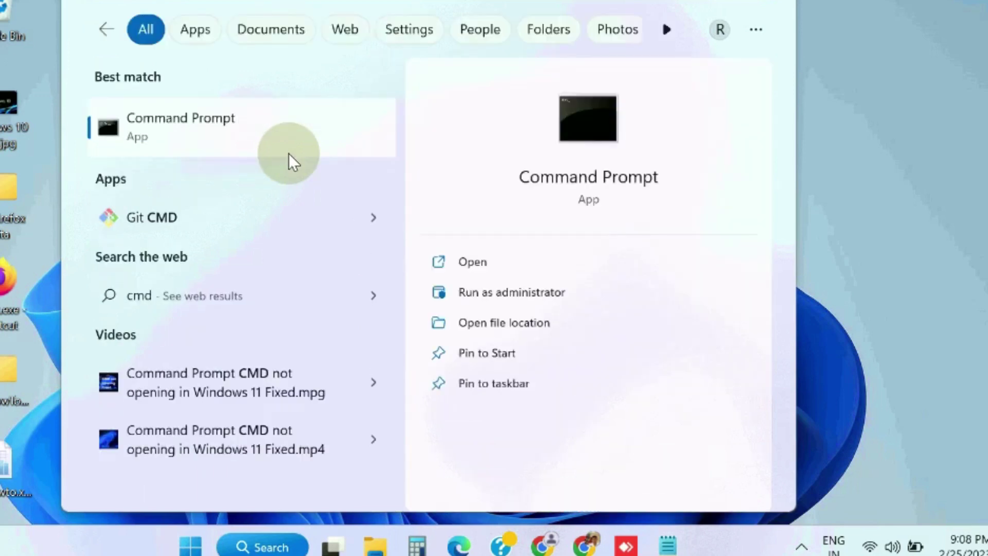
{"action": "left_click", "coordinate": [508, 294]}
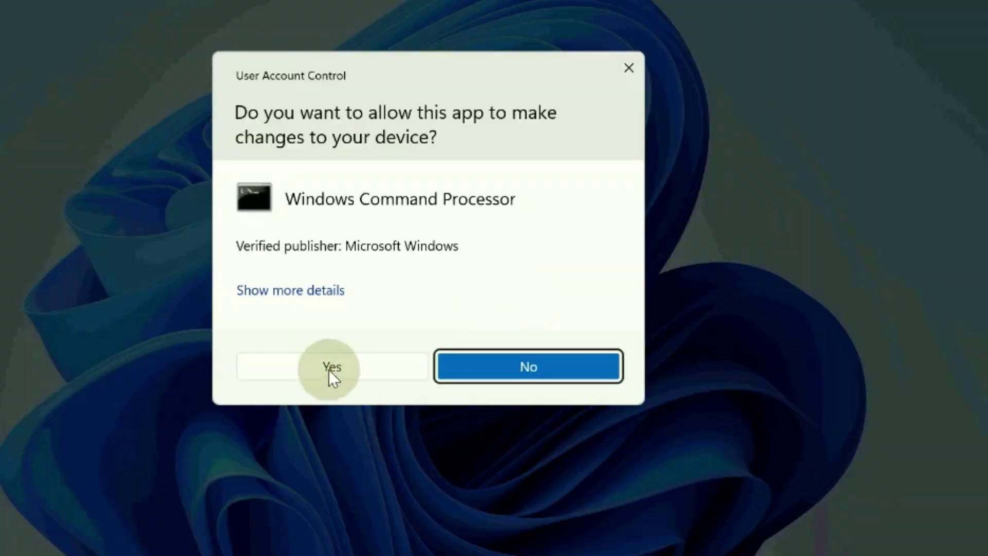
{"action": "left_click", "coordinate": [331, 366]}
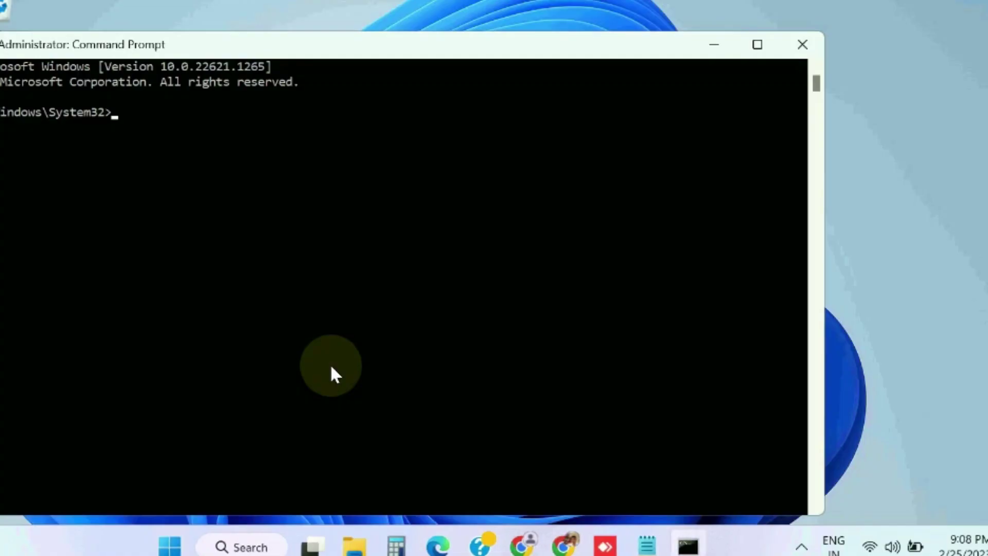
Run ipconfig to list the Wi-Fi adapter's IPv4 and IPv6 addresses
{"action": "left_click_drag", "start_coordinate": [419, 37], "coordinate": [579, 40]}
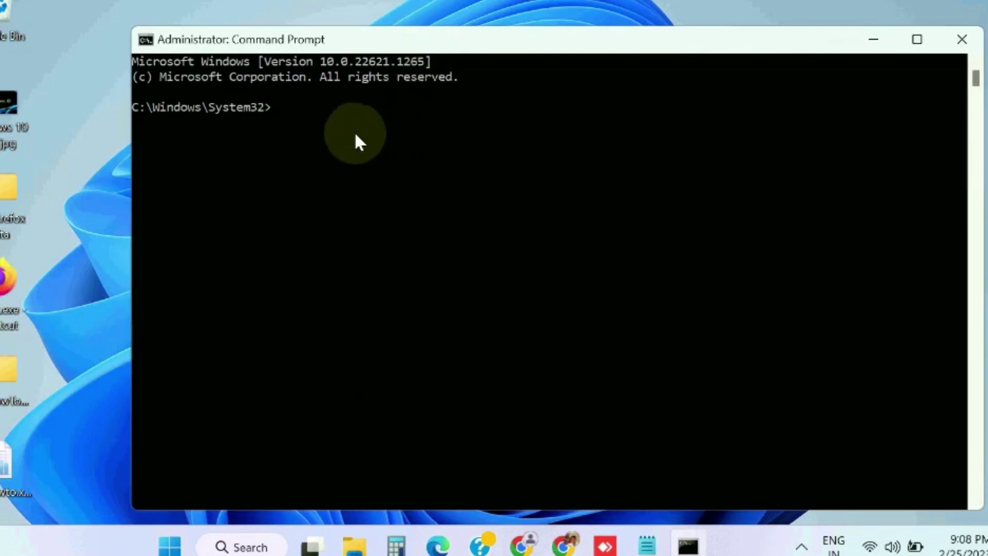
{"action": "type", "text": "ipconfi"}
{"action": "type", "text": "g"}
{"action": "key", "text": "Return"}
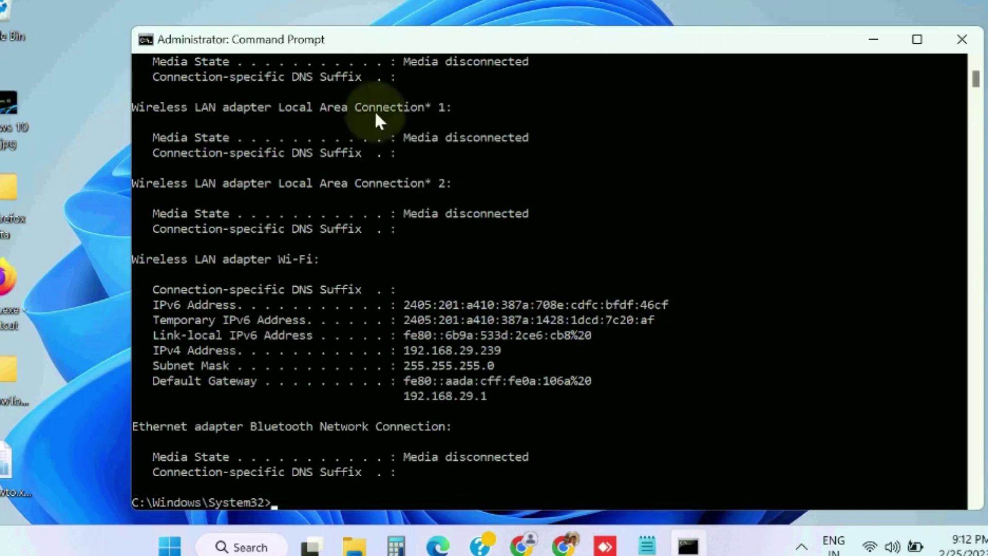
Minimize Command Prompt and launch Control Panel from a taskbar search for cp
{"action": "left_click", "coordinate": [873, 43]}
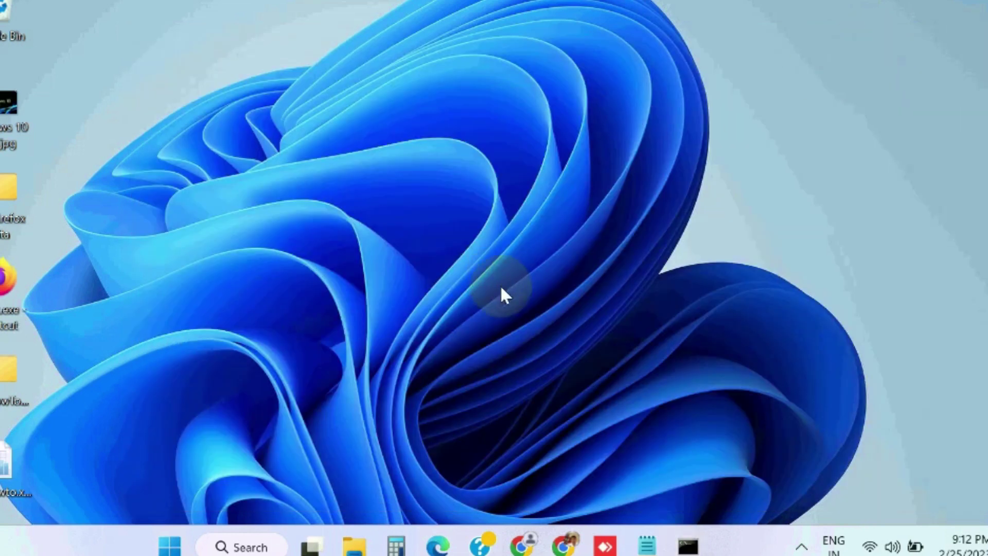
{"action": "left_click", "coordinate": [245, 546]}
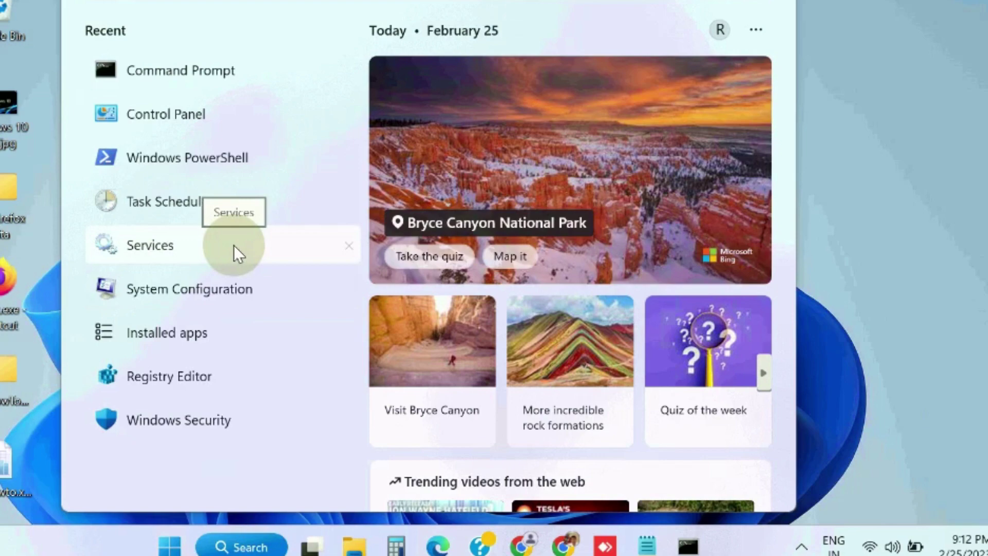
{"action": "type", "text": "cp"}
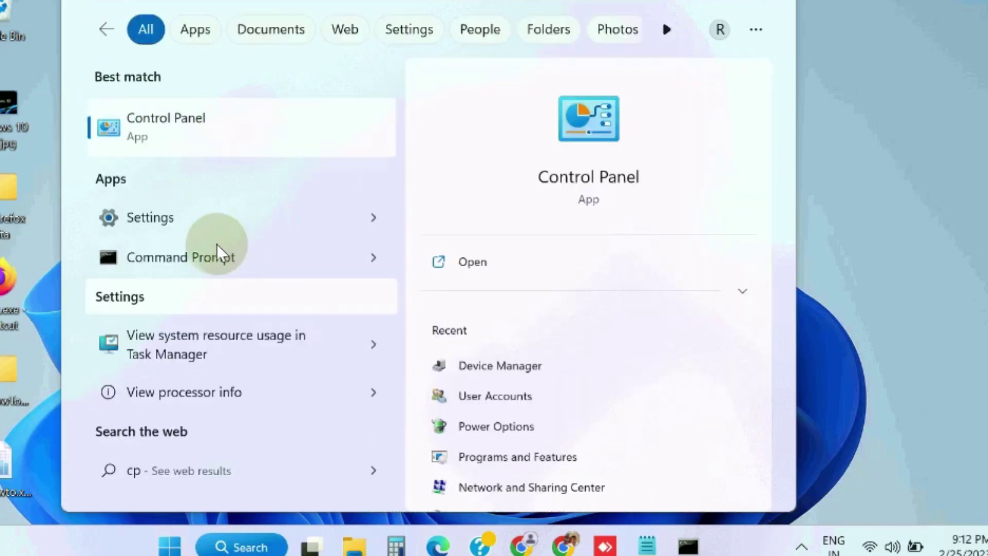
{"action": "left_click", "coordinate": [156, 128]}
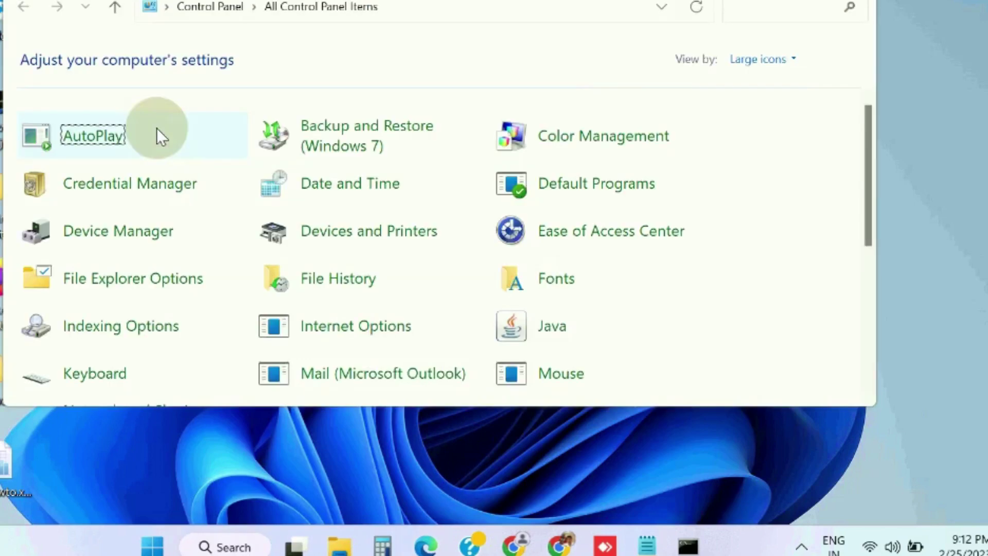
{"action": "mouse_move", "coordinate": [240, 2]}
{"action": "left_mouse_down"}
{"action": "mouse_move", "coordinate": [347, 13]}
{"action": "mouse_move", "coordinate": [274, 29]}
{"action": "left_mouse_up"}
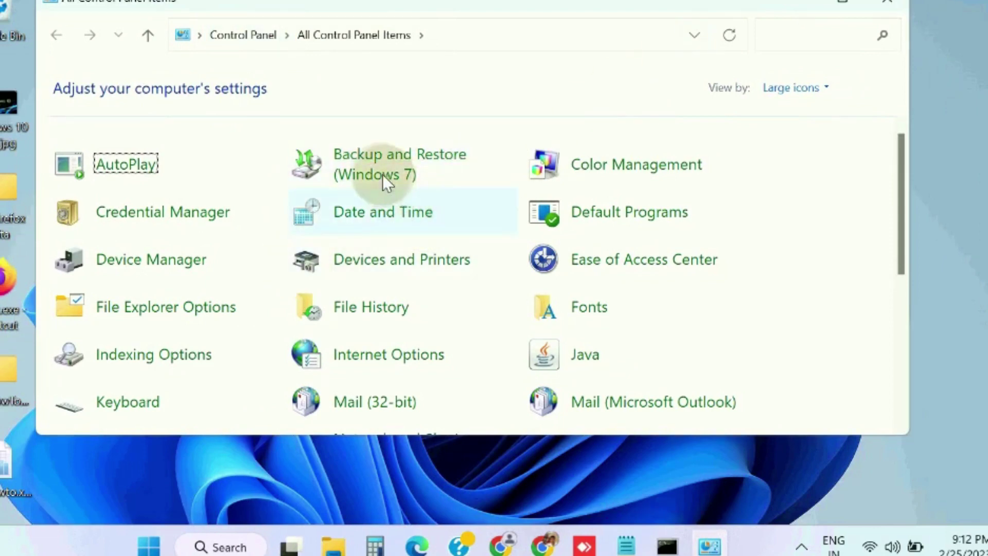
Go into Backup and Restore (Windows 7) and start the Create a system image wizard
{"action": "left_click", "coordinate": [367, 166]}
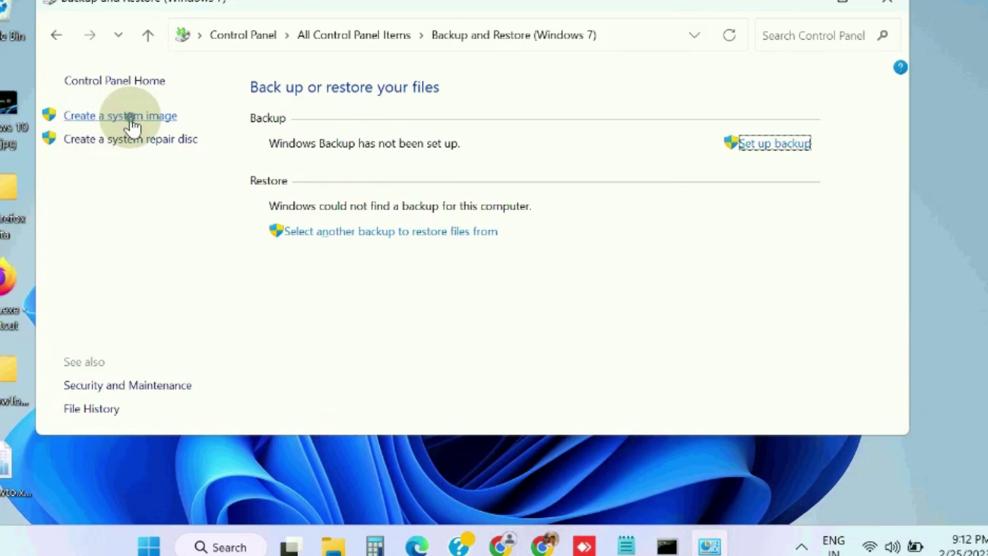
{"action": "left_click", "coordinate": [119, 116]}
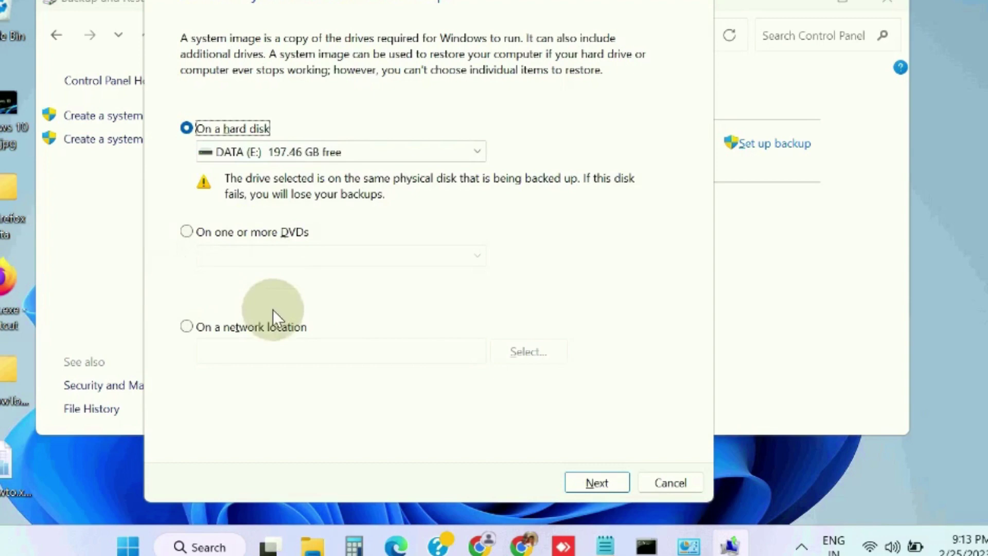
Choose 'On a network location' as the backup destination and bring up the Select a network location form
{"action": "left_click", "coordinate": [185, 327]}
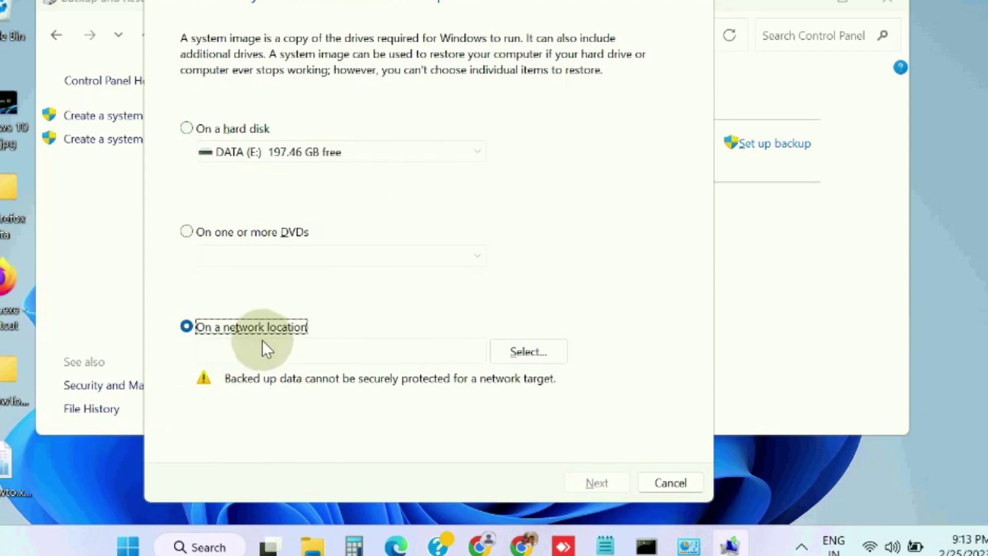
{"action": "left_click", "coordinate": [527, 351]}
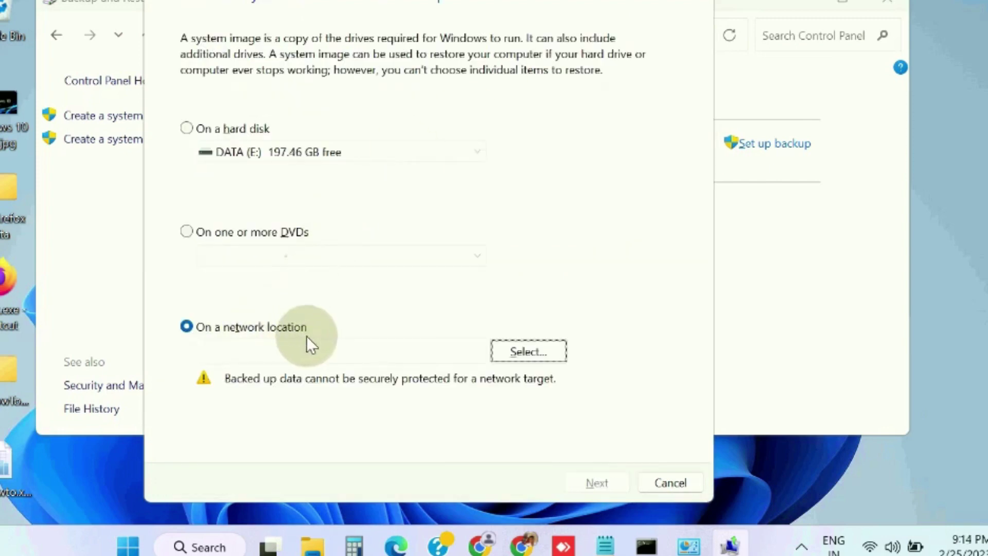
{"action": "left_click", "coordinate": [528, 351]}
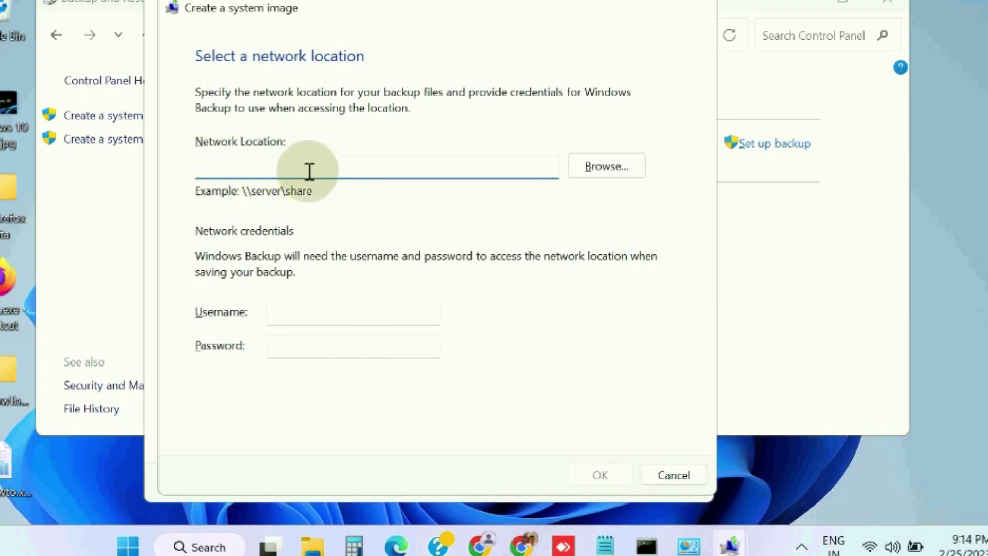
Switch to Command Prompt and select the Wi-Fi IPv6 address in the ipconfig output
{"action": "left_click", "coordinate": [646, 547]}
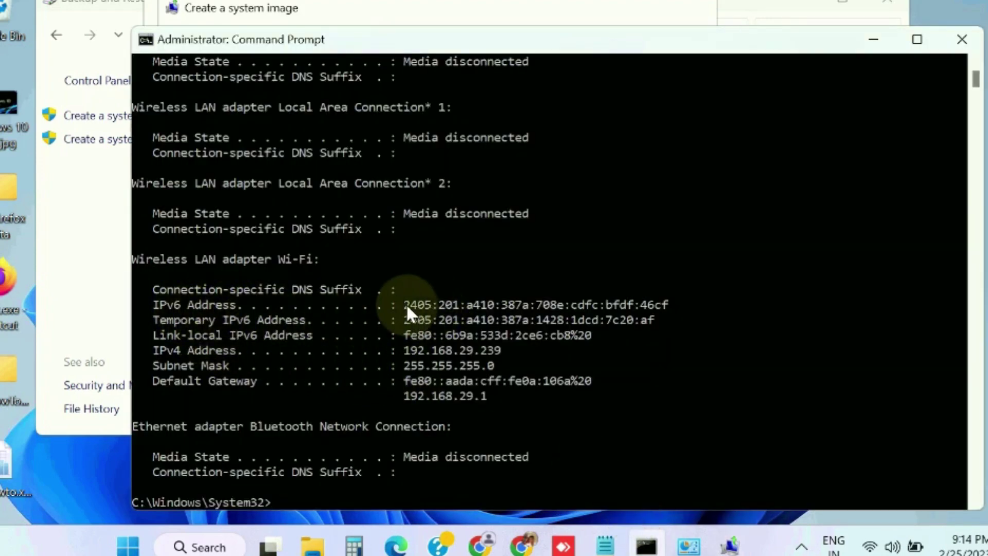
{"action": "mouse_move", "coordinate": [406, 303]}
{"action": "left_mouse_down"}
{"action": "mouse_move", "coordinate": [509, 312]}
{"action": "mouse_move", "coordinate": [669, 304]}
{"action": "left_mouse_up"}
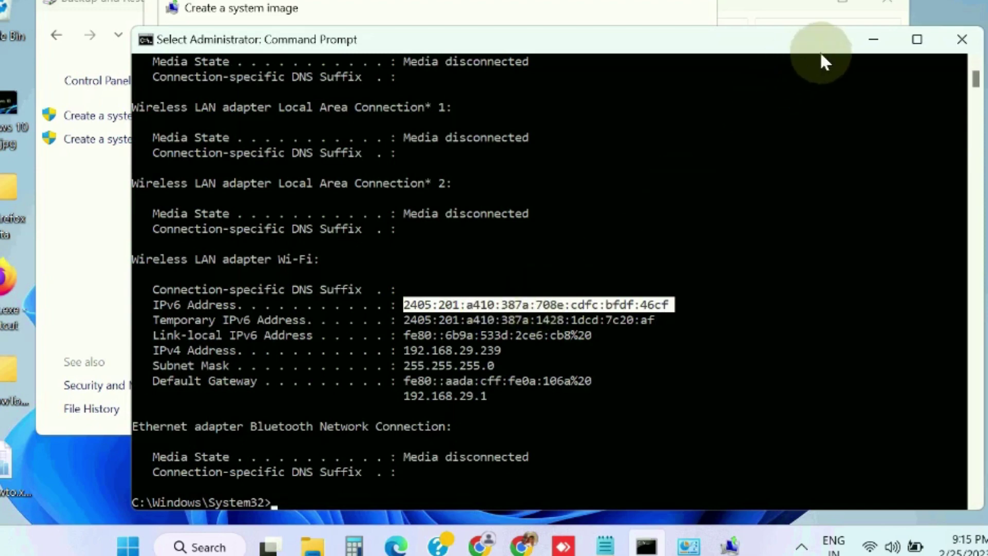
{"action": "key", "text": "alt+Tab"}
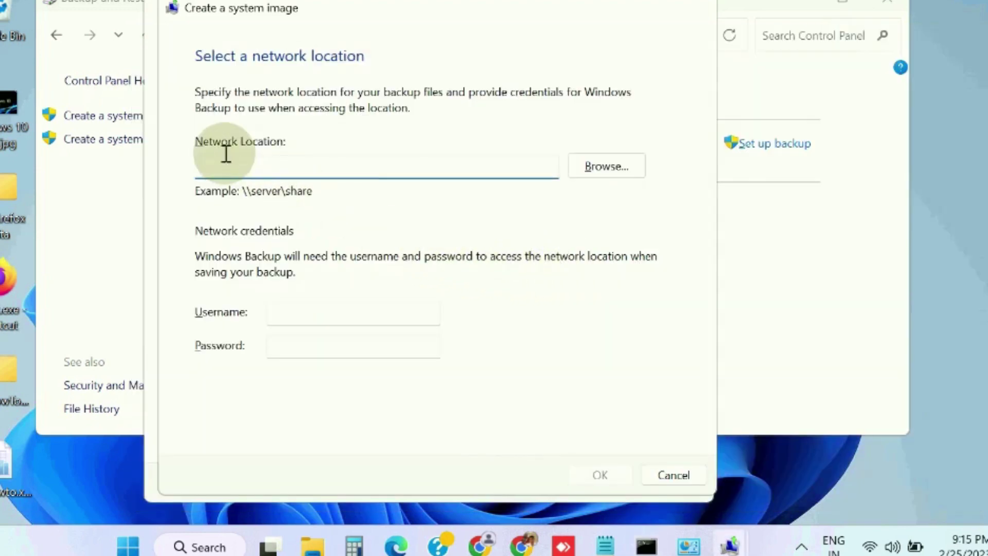
{"action": "key", "text": "ctrl+v"}
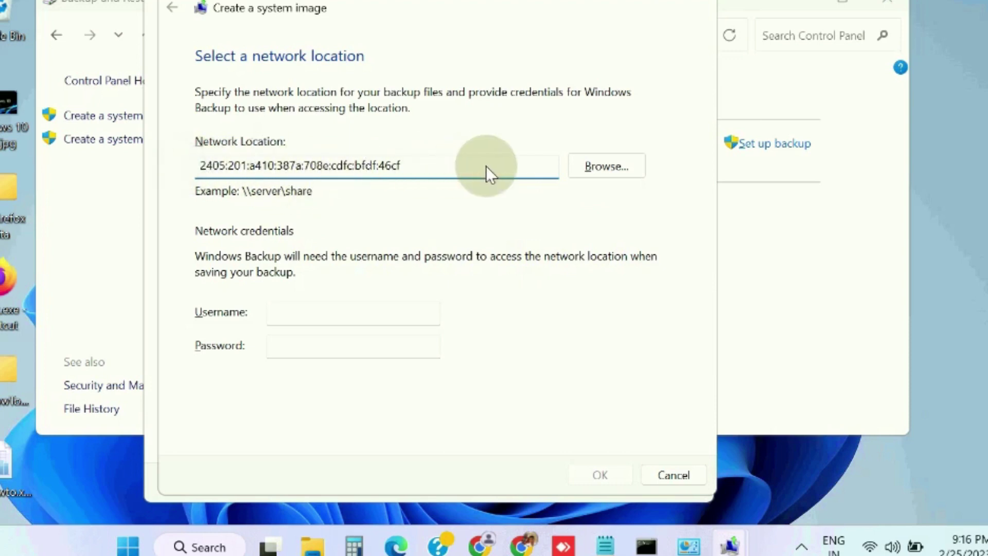
{"action": "left_click_drag", "start_coordinate": [410, 166], "coordinate": [158, 171]}
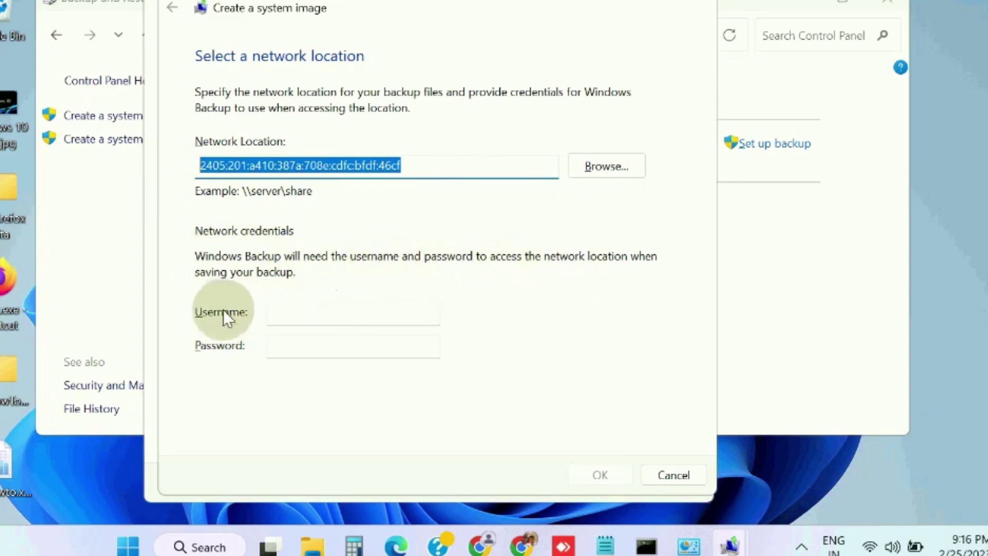
{"action": "left_click", "coordinate": [301, 311]}
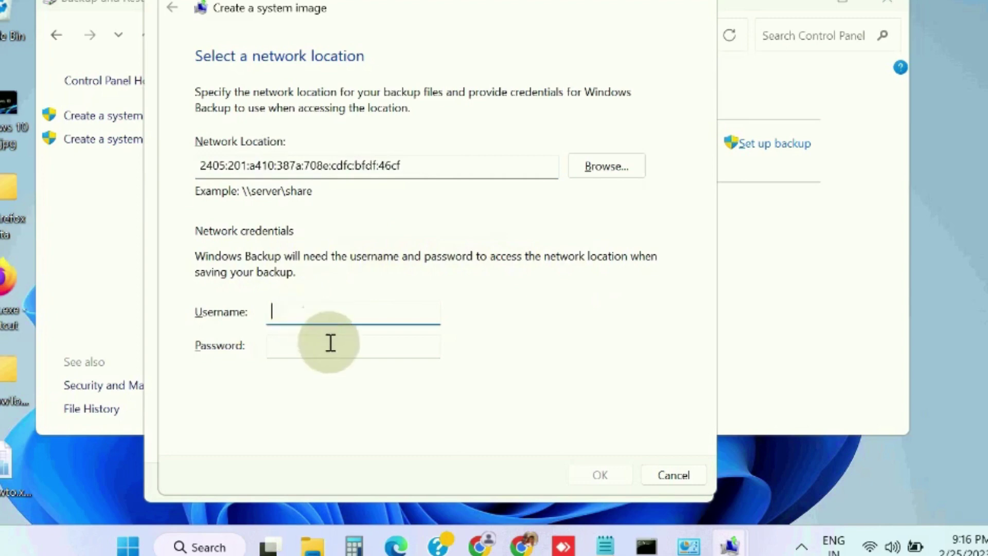
{"action": "left_click", "coordinate": [289, 345]}
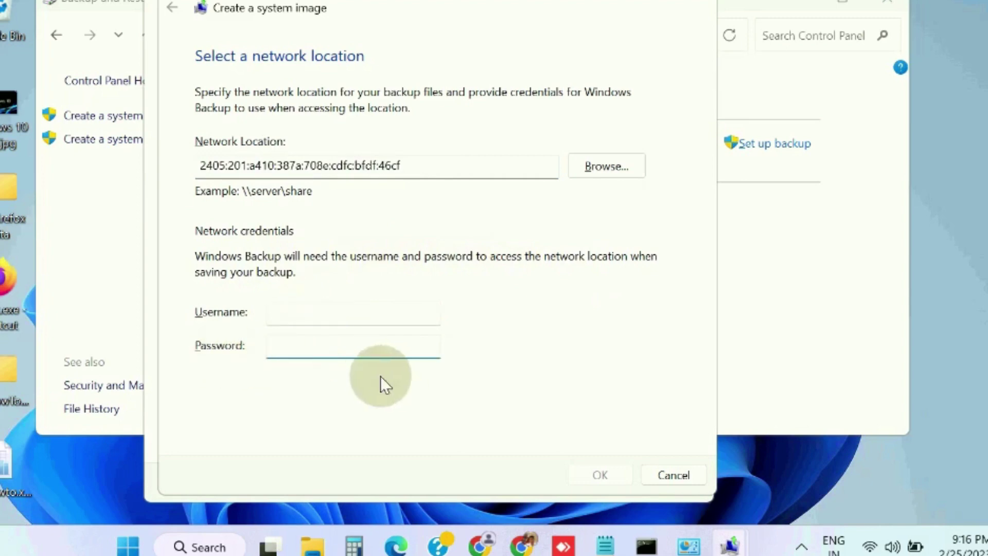